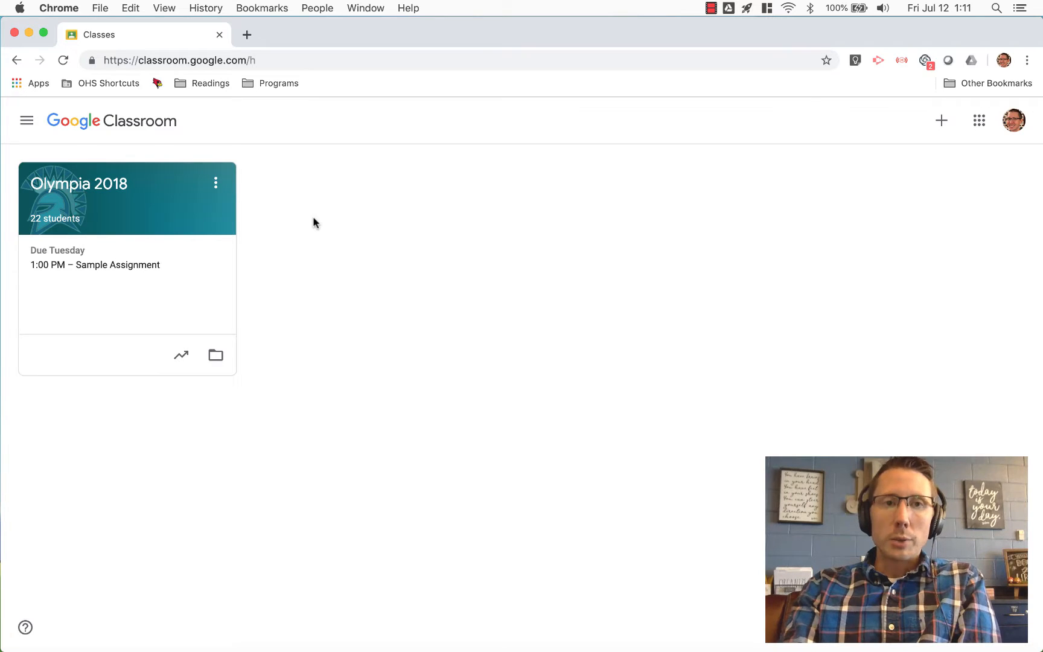
left_click(943, 127)
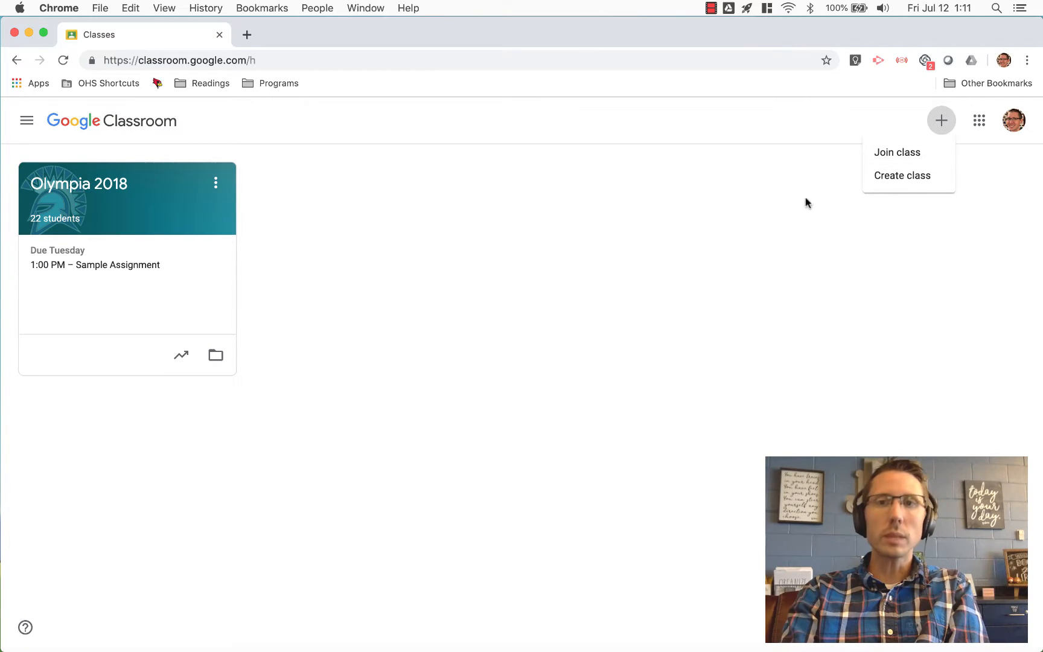
left_click(728, 216)
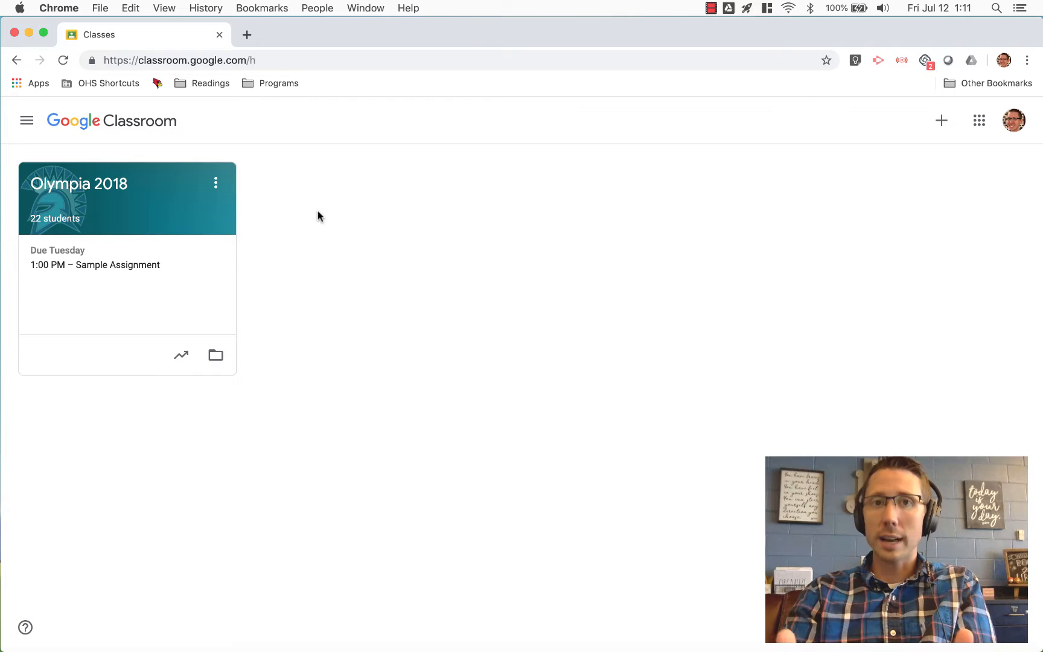
left_click(220, 188)
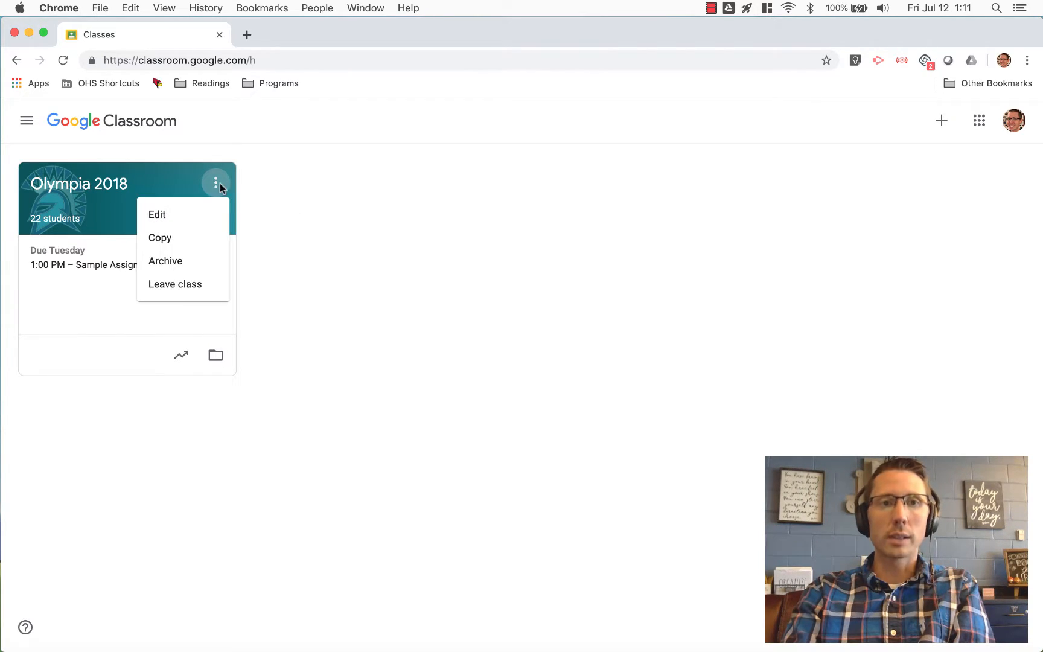
left_click(206, 239)
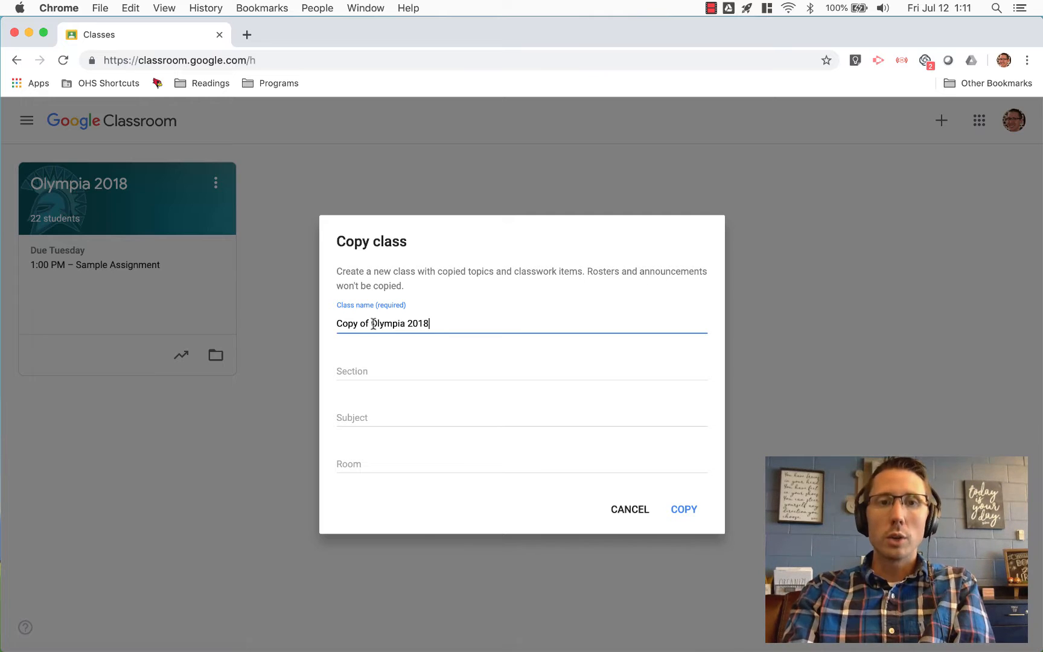
left_click_drag(373, 324, 336, 324)
left_click(631, 509)
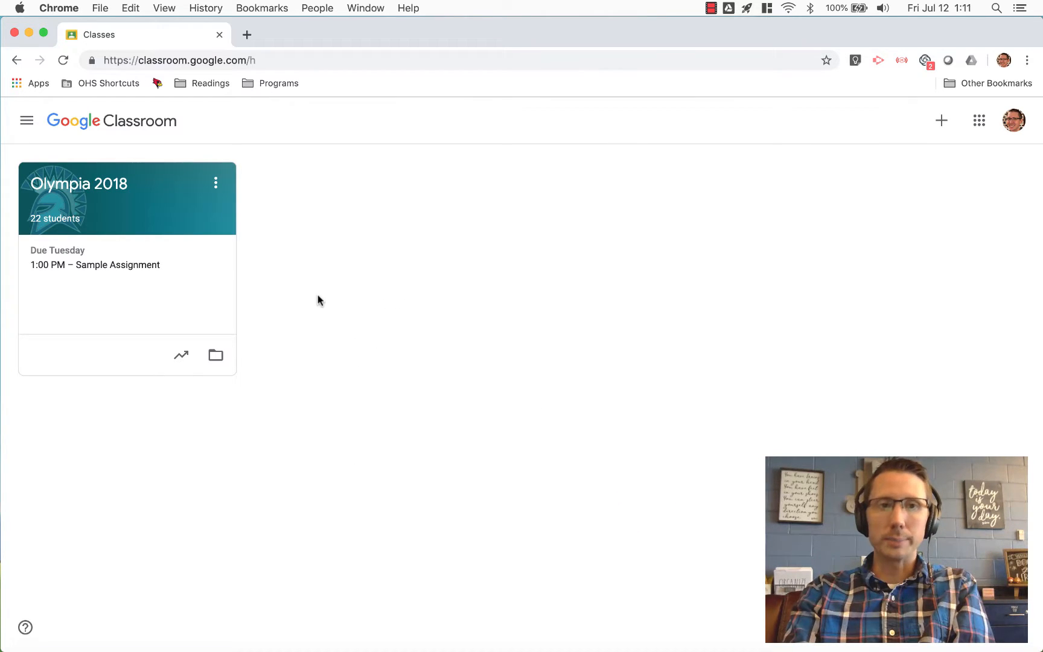
left_click(215, 182)
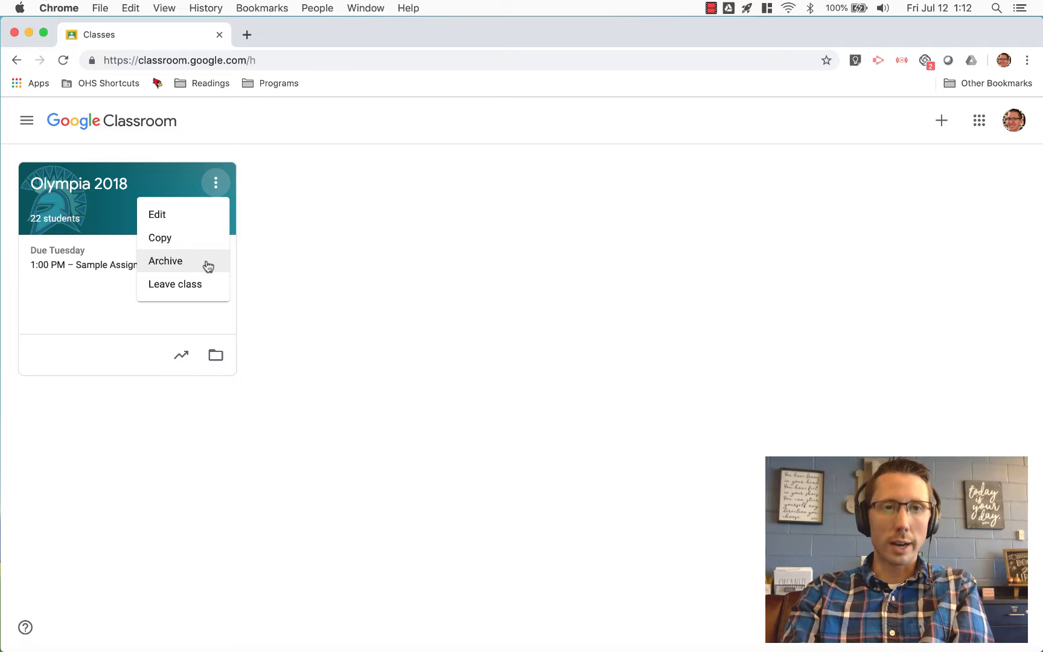
left_click(283, 266)
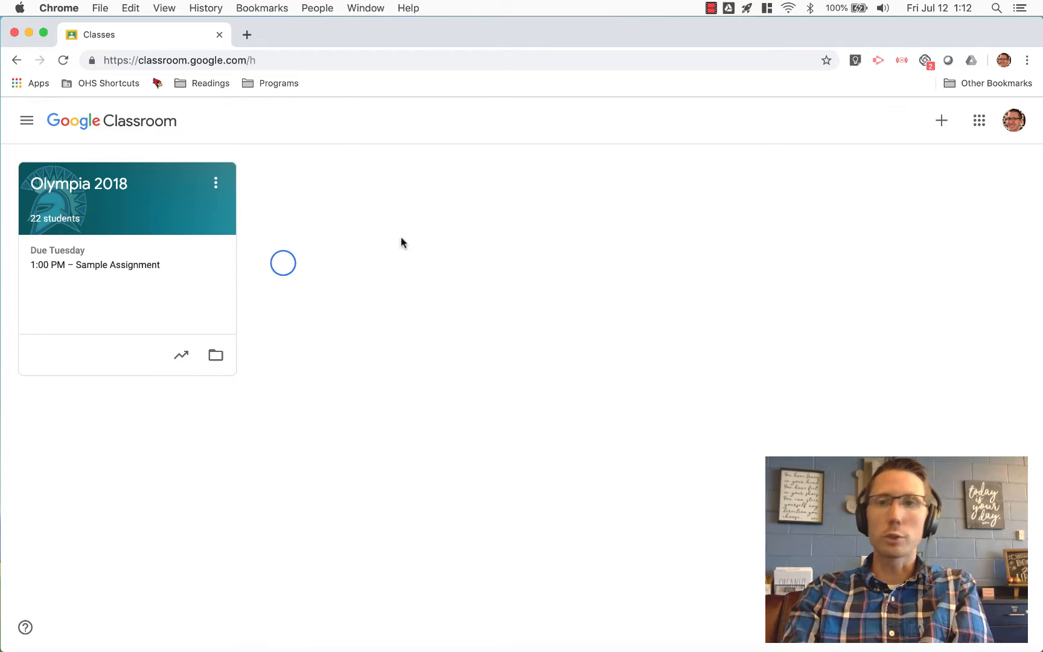
Create a new class named "Olympia 2019", leaving section, subject and room blank
left_click(941, 124)
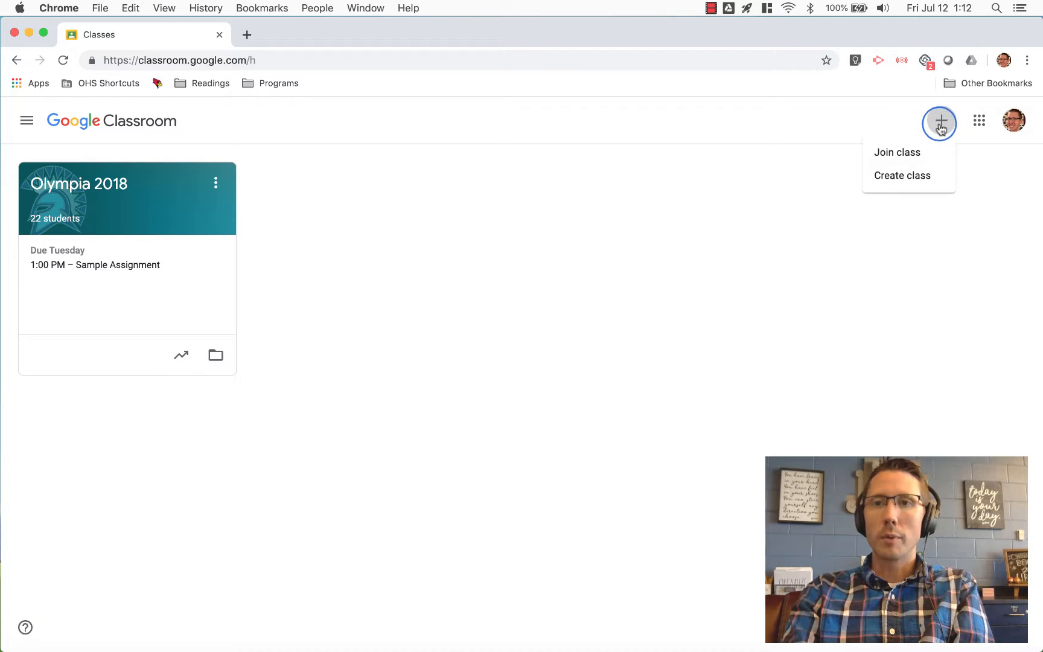
left_click(917, 180)
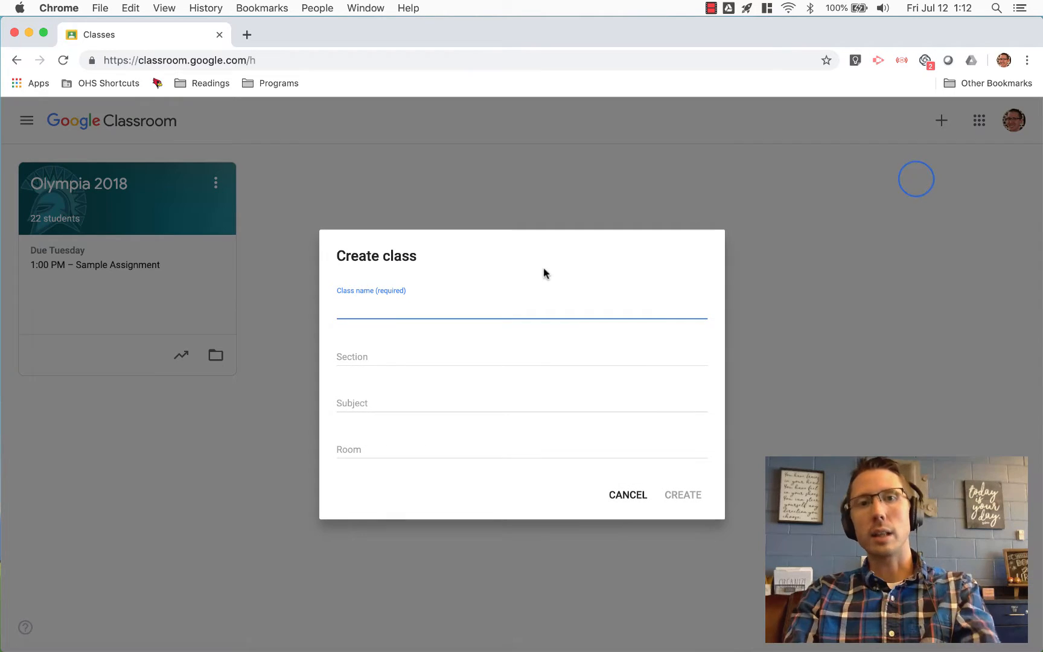
type("Oly")
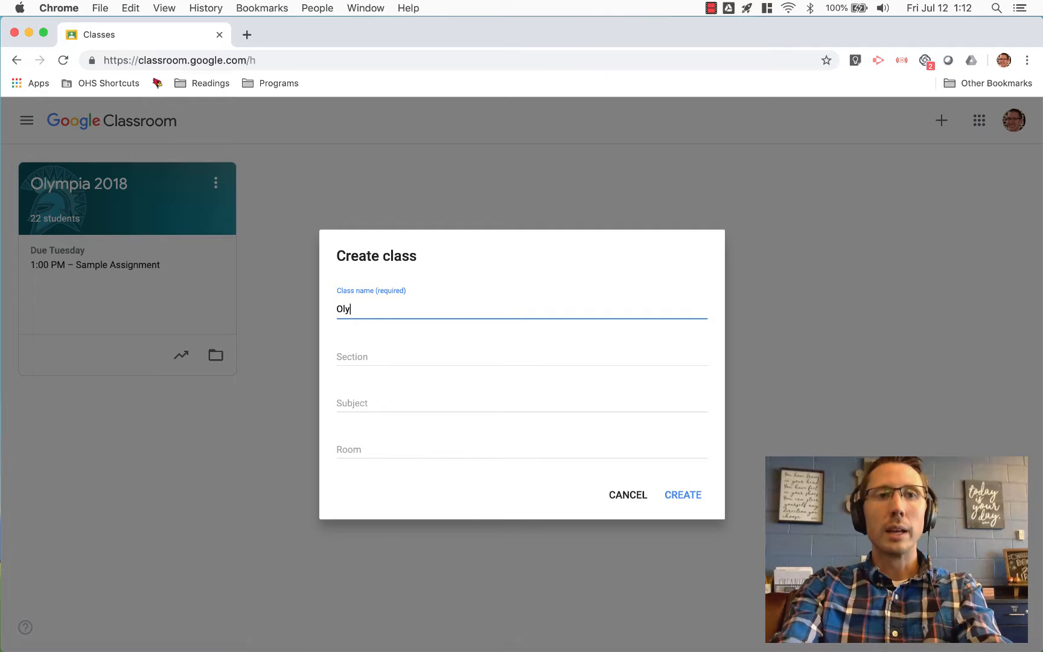
type("mpia")
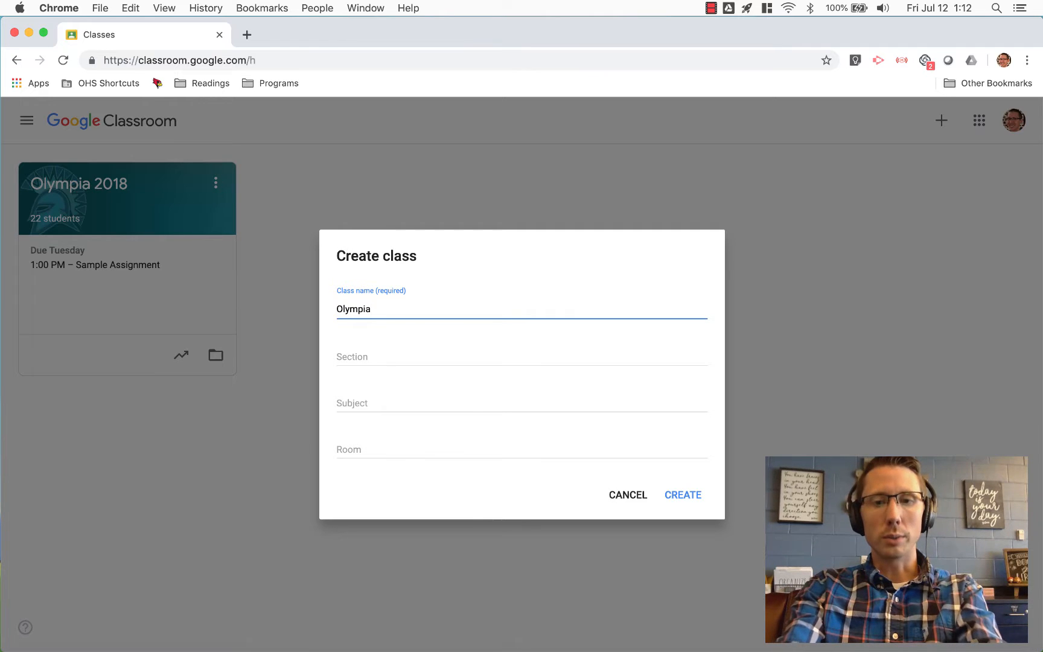
type(" 2019")
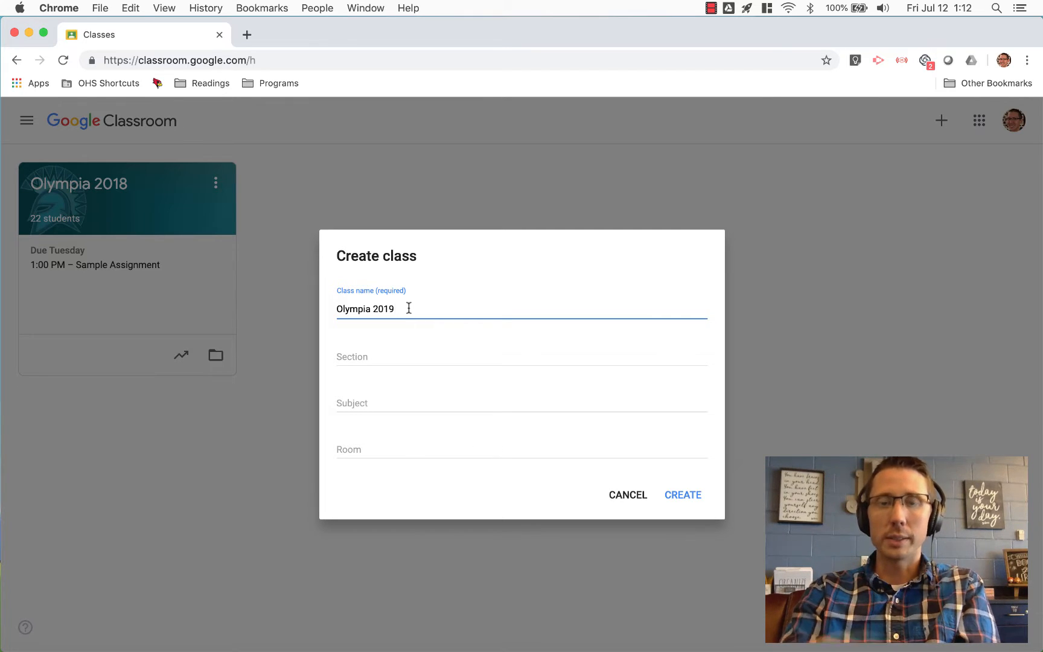
left_click(683, 495)
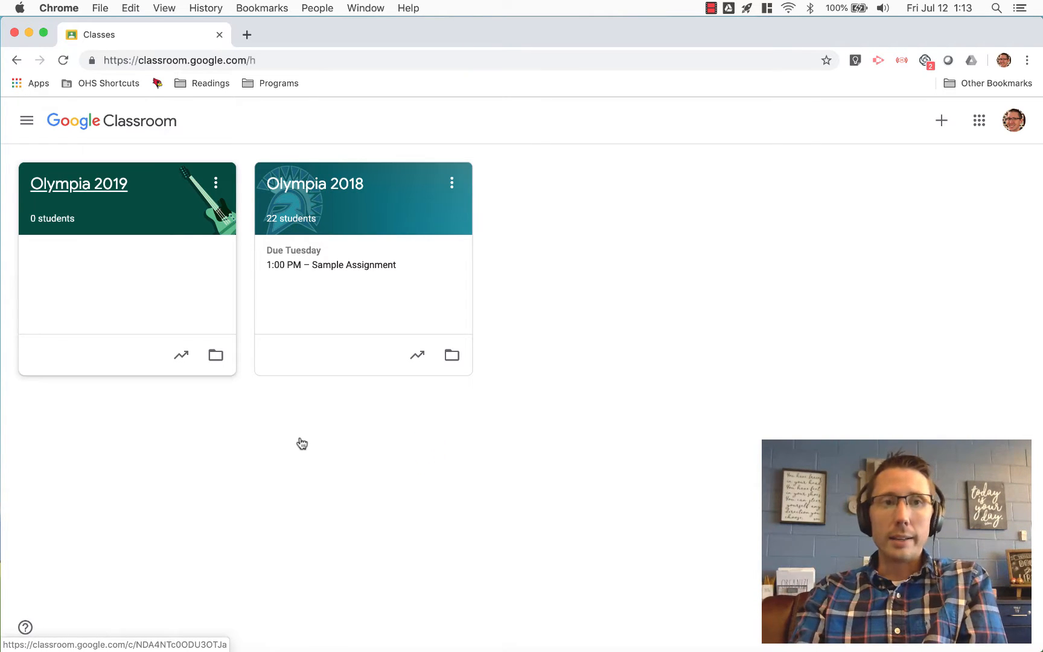
Display the Olympia 2019 class code full screen from the class settings, and return to the class stream
left_click(98, 191)
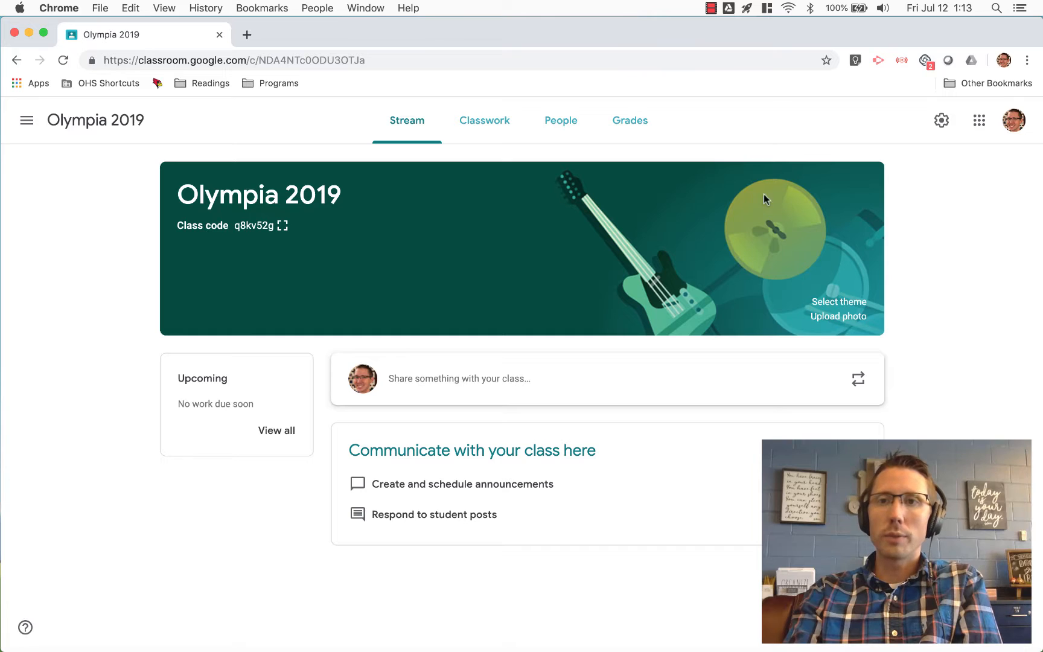
left_click(942, 125)
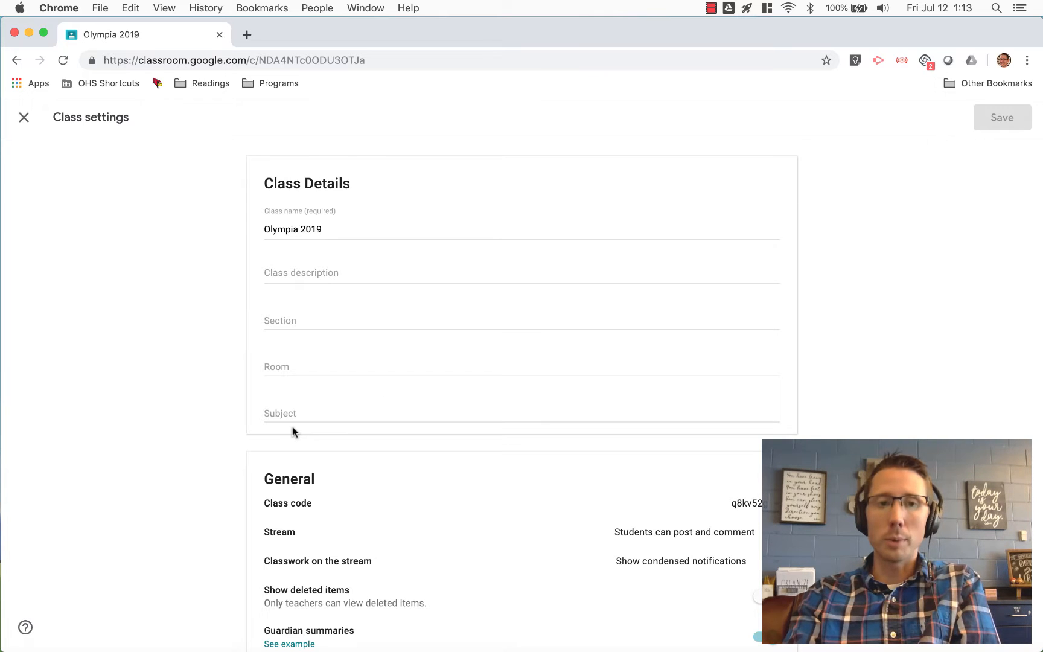
scroll(293, 431, "down", 5)
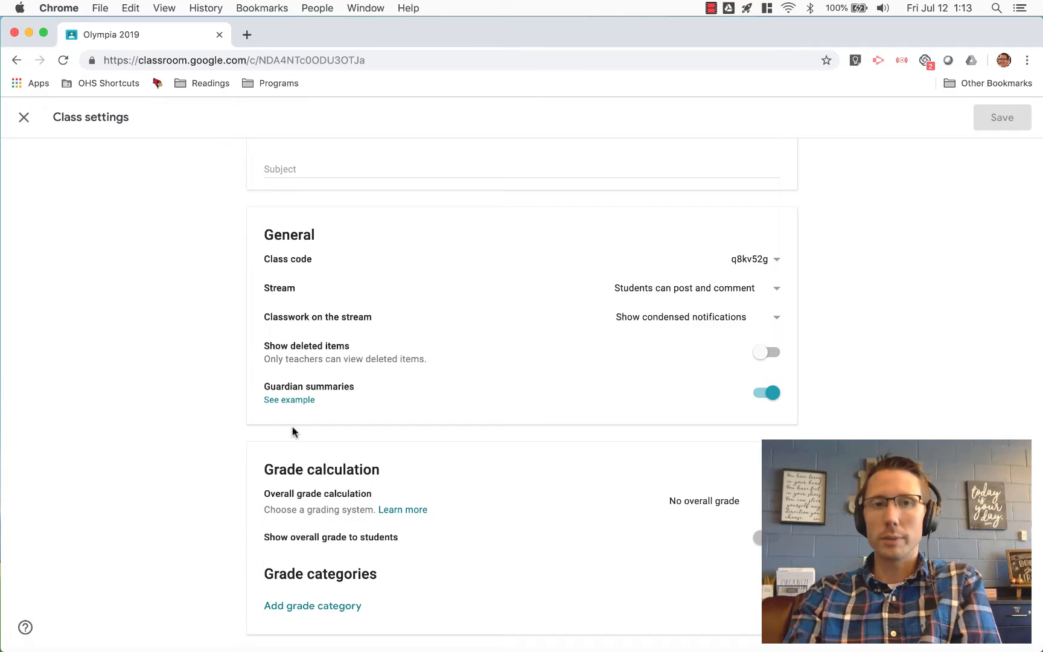
left_click(788, 271)
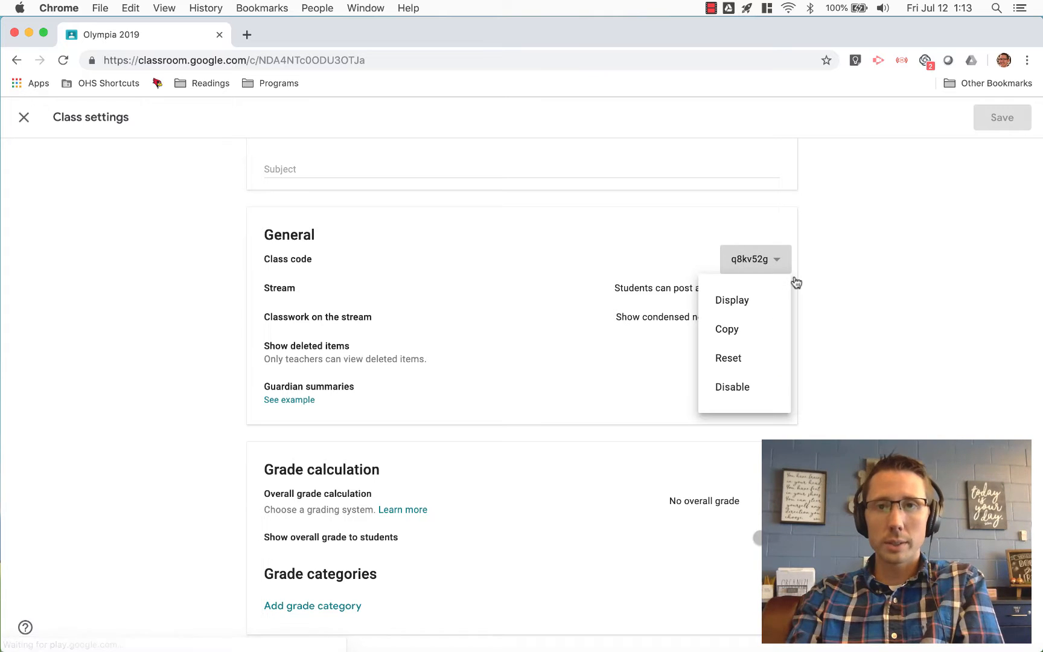
left_click(745, 301)
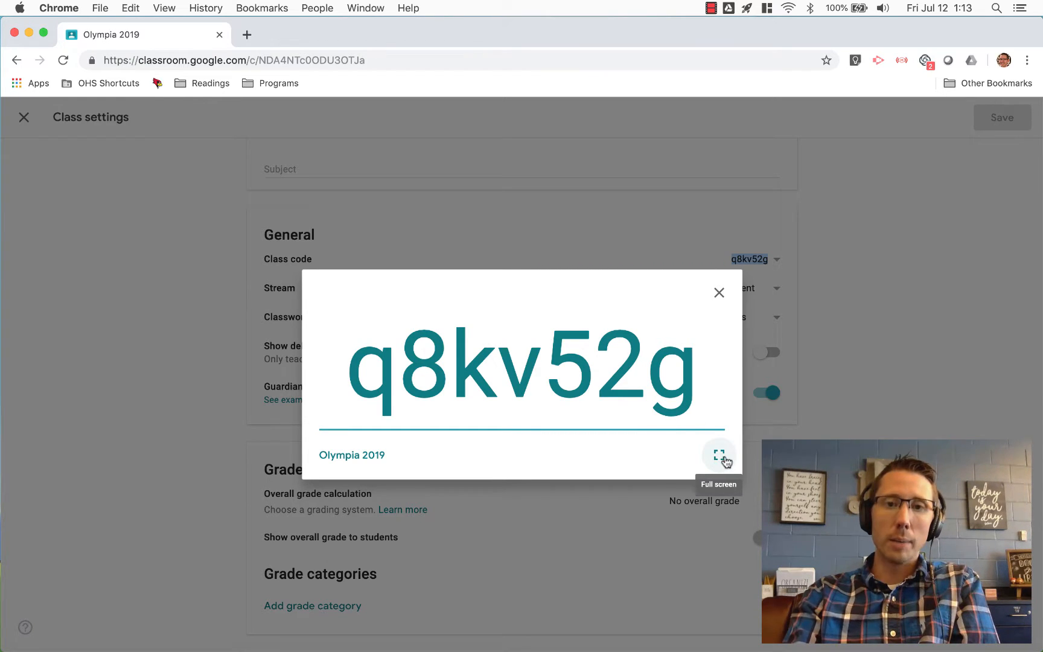
left_click(721, 460)
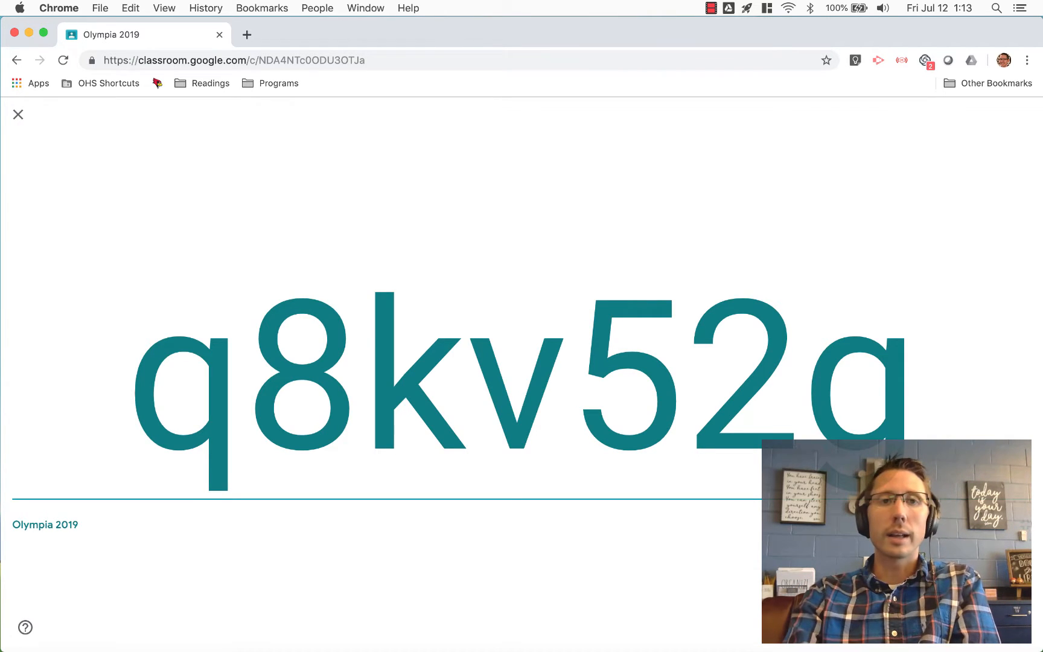
left_click(19, 115)
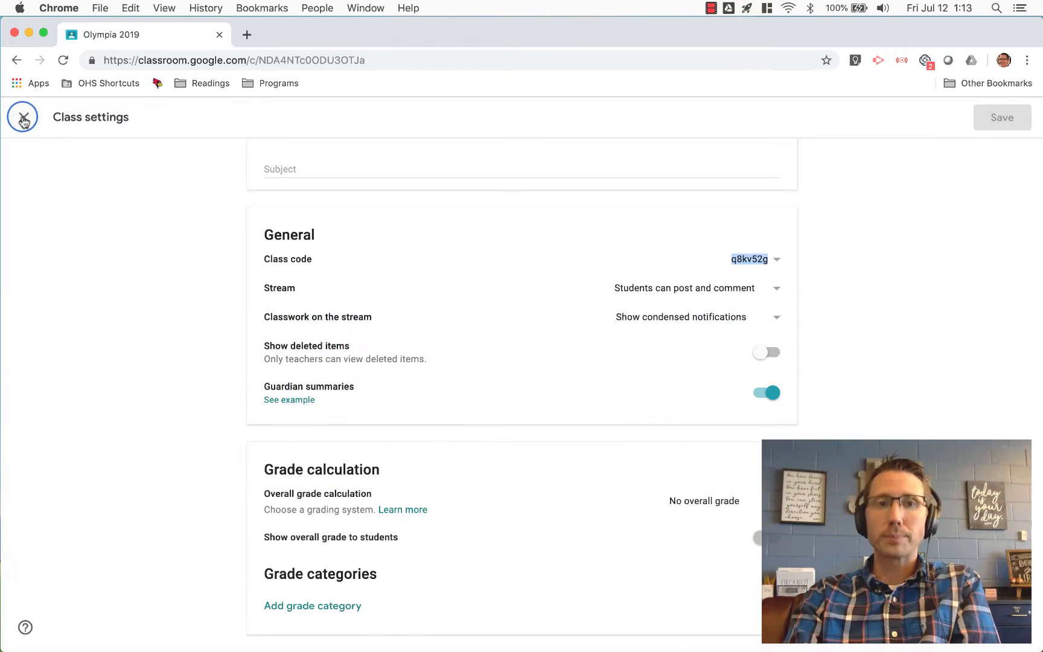
left_click(24, 120)
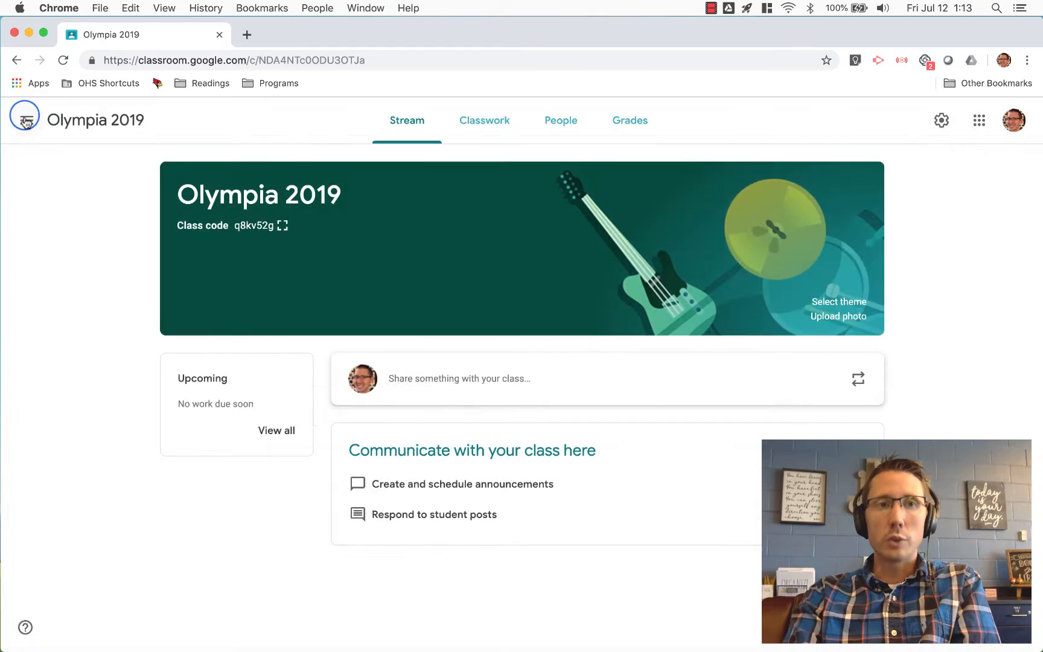
left_click(24, 120)
left_click(35, 139)
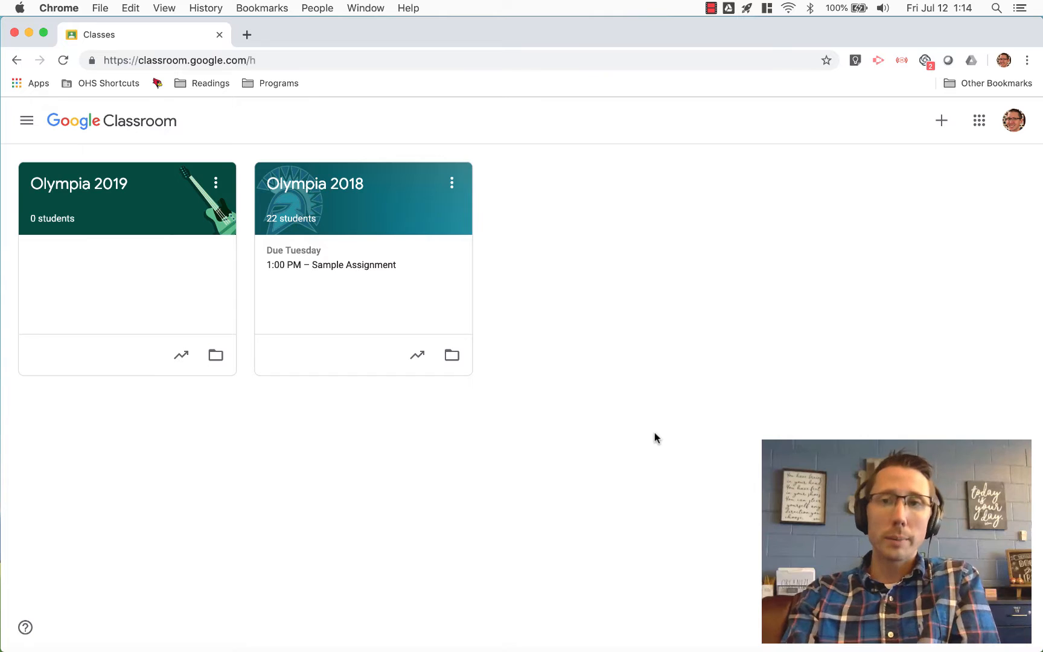
left_click(943, 124)
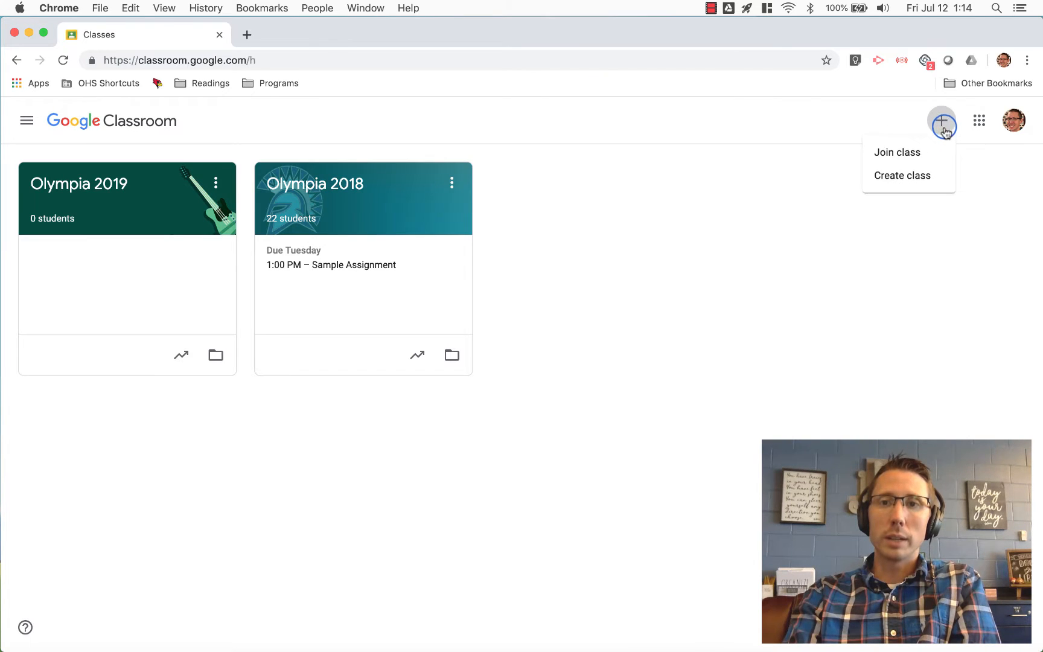
left_click(911, 152)
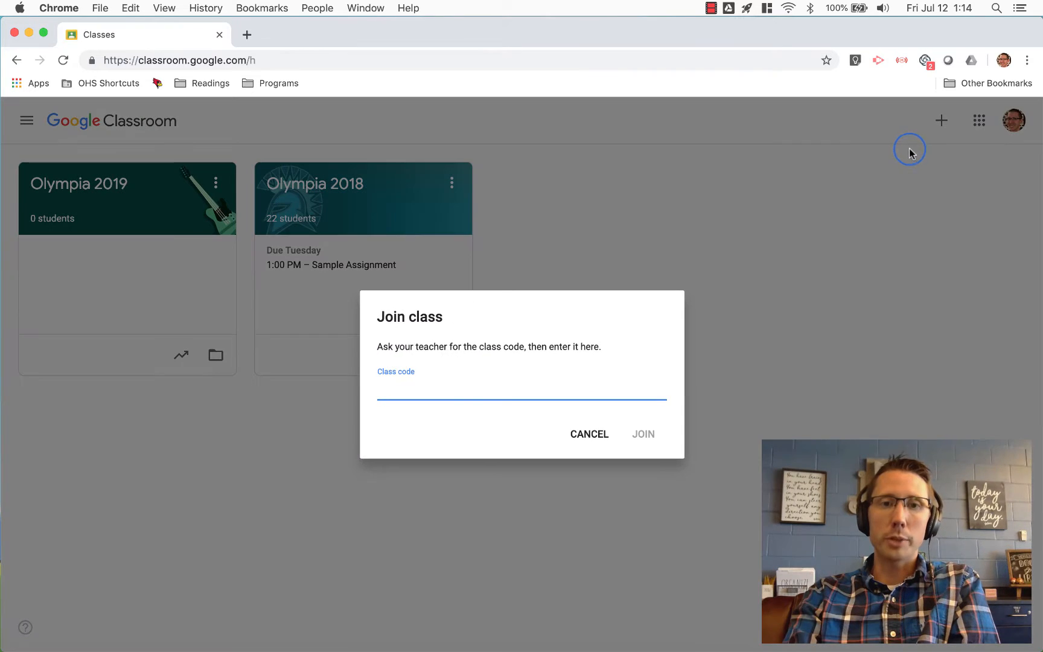
left_click(565, 426)
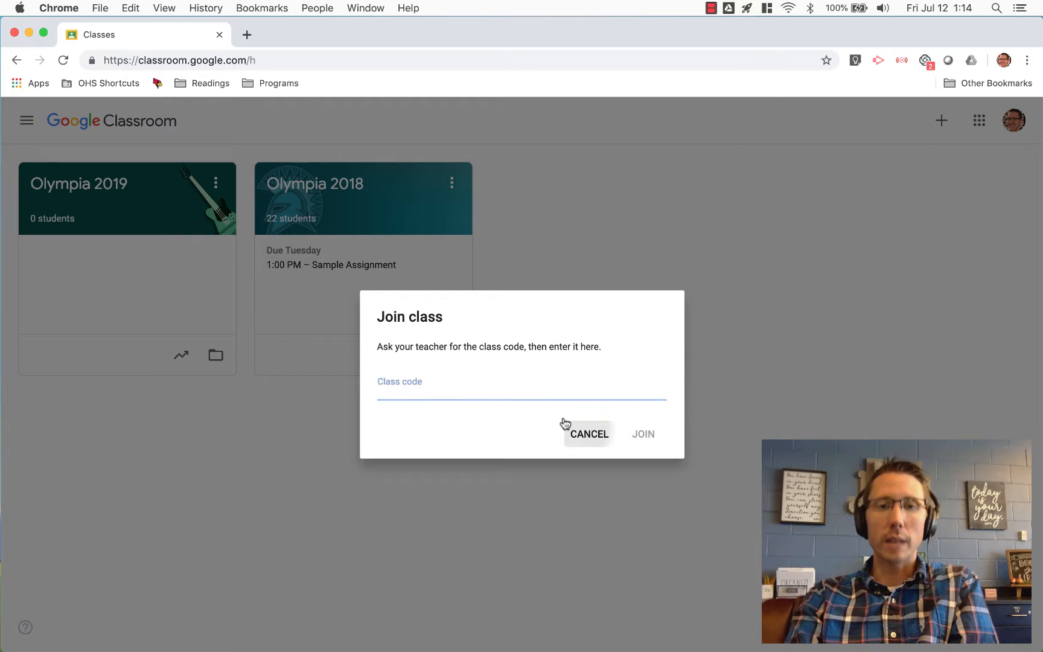
Open the Olympia 2019 class settings and review the options for who can post and comment on the Stream
left_click(118, 183)
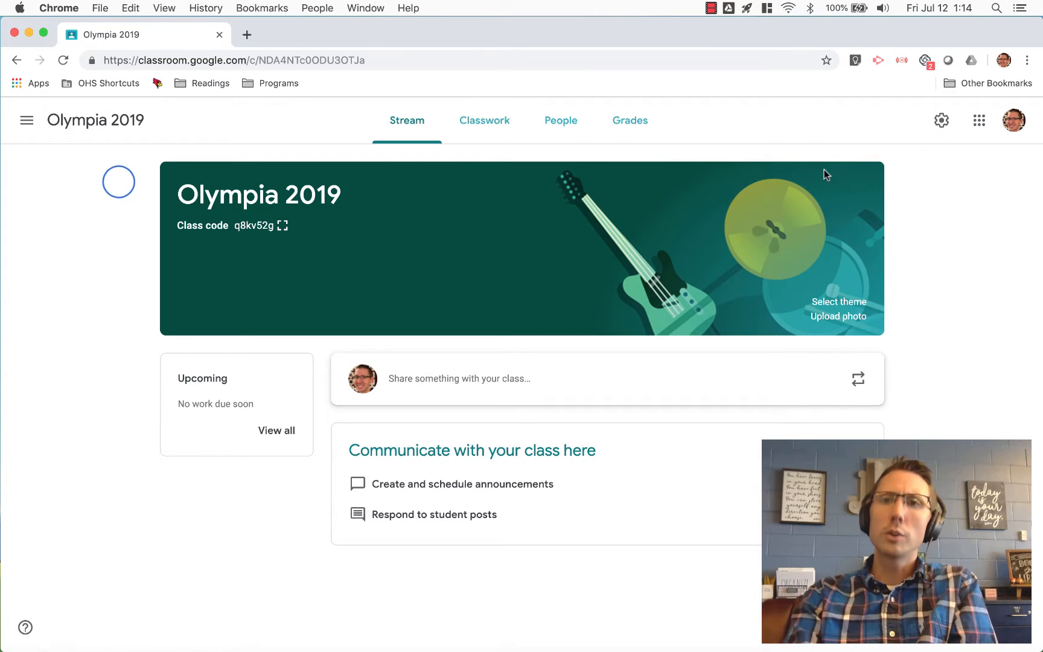
left_click(942, 120)
left_click(911, 236)
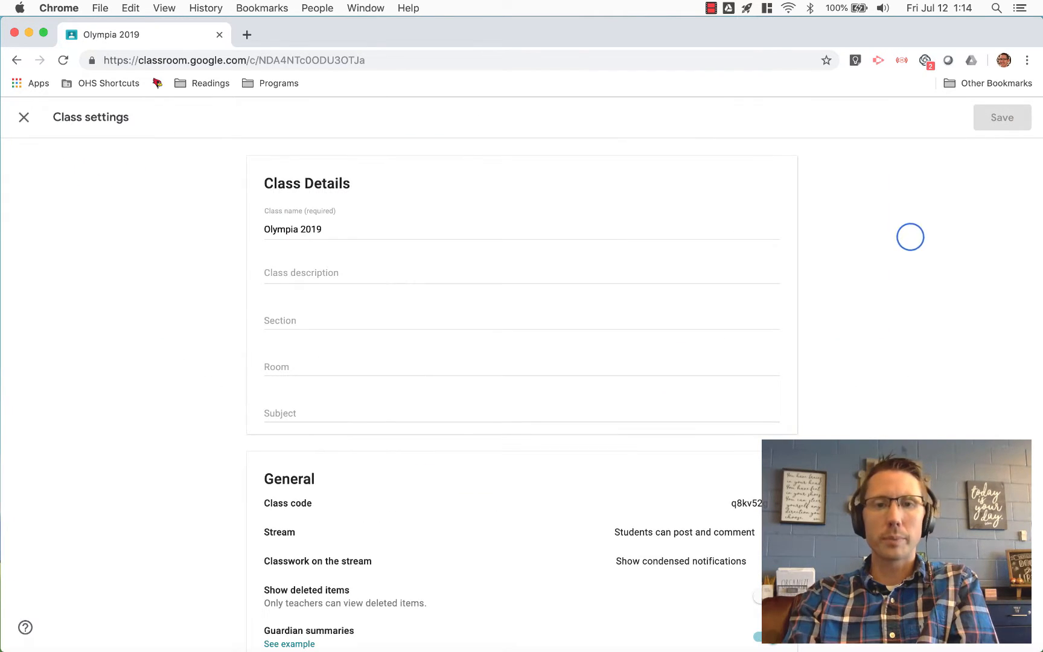
scroll(909, 288, "down", 5)
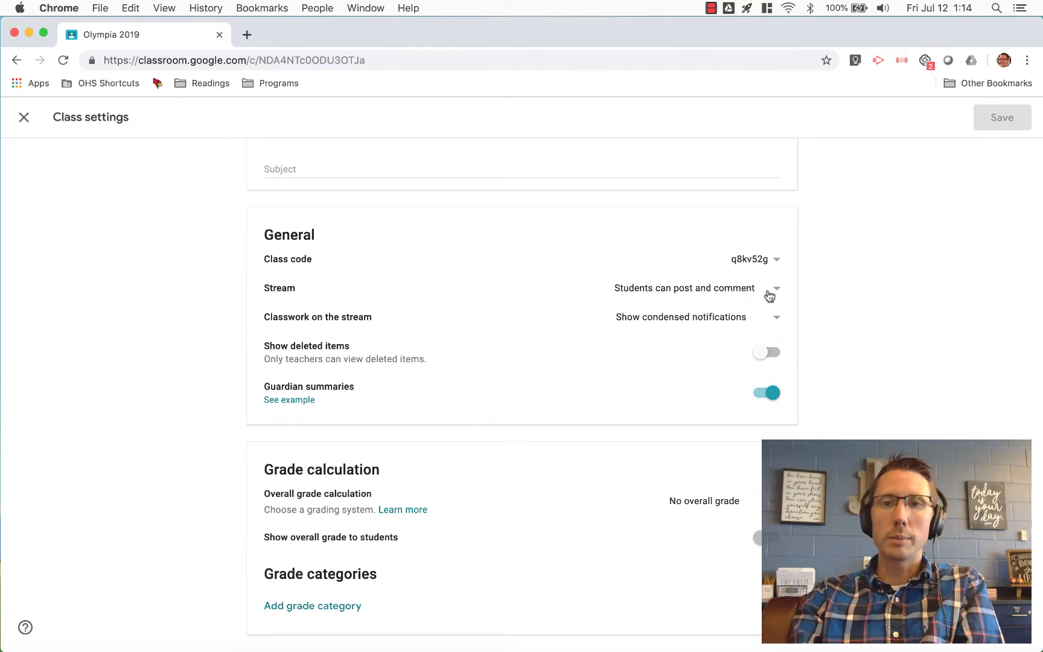
left_click(769, 295)
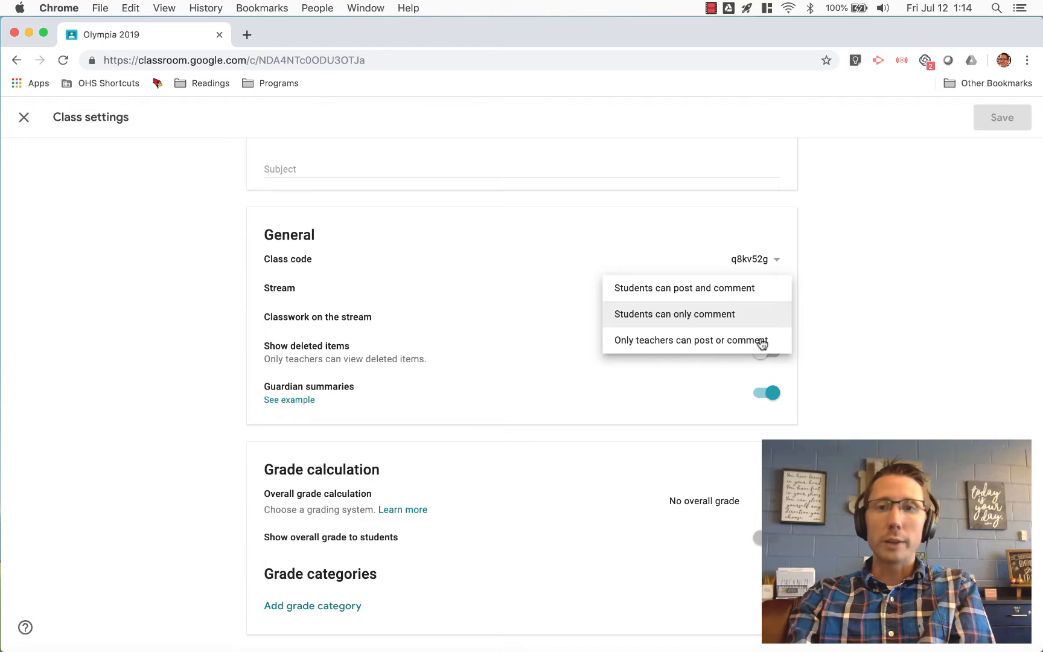
left_click(778, 297)
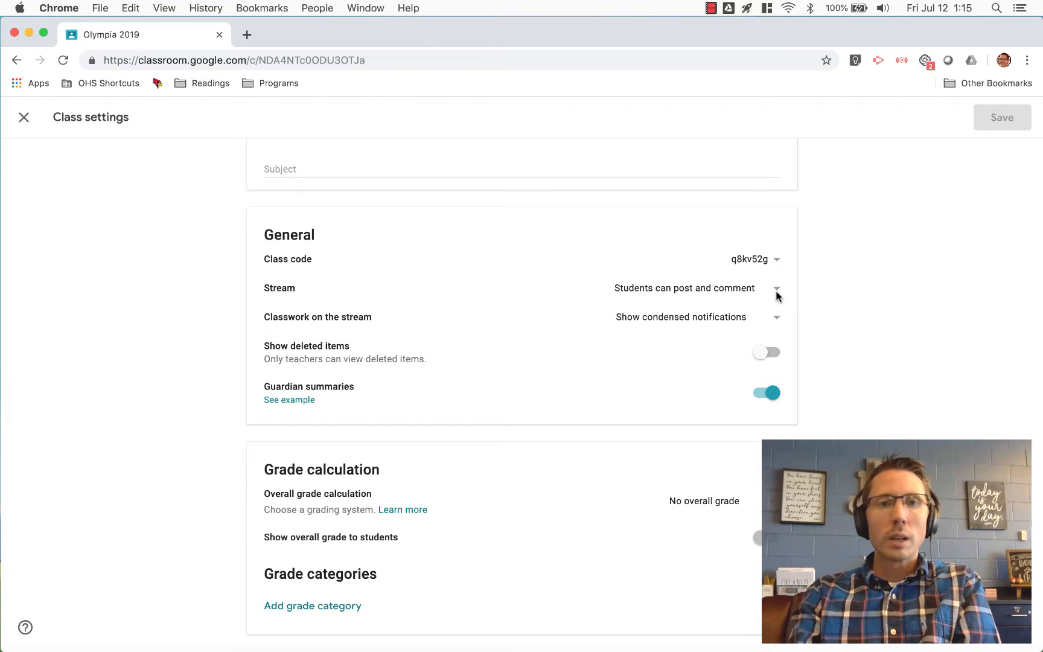
Turn on Show deleted items in the General class settings and save the settings
left_click(768, 356)
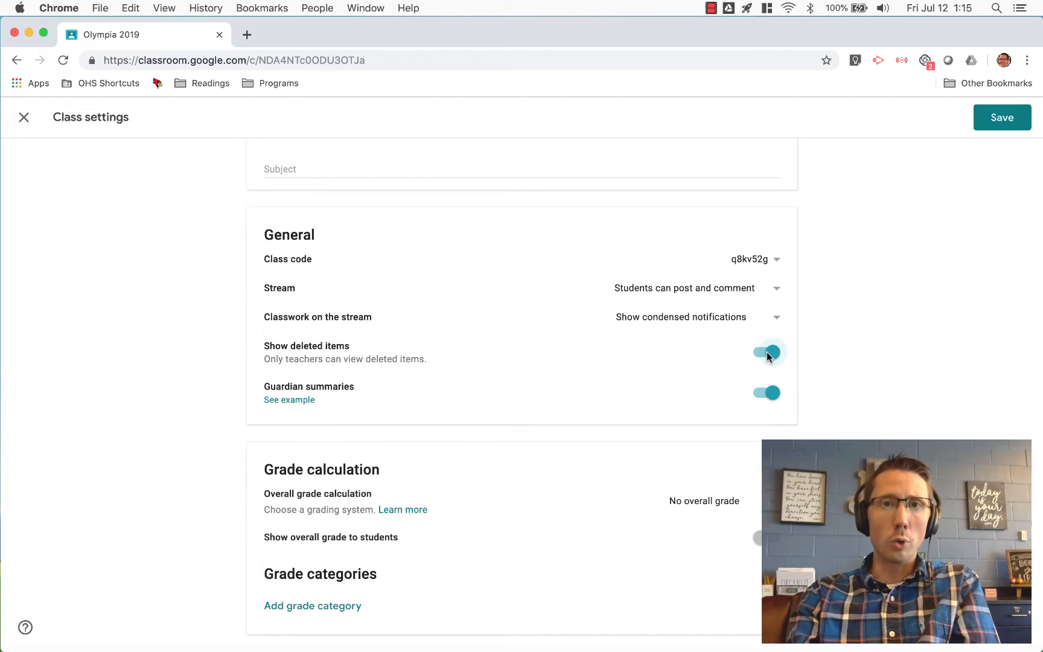
left_click(806, 352)
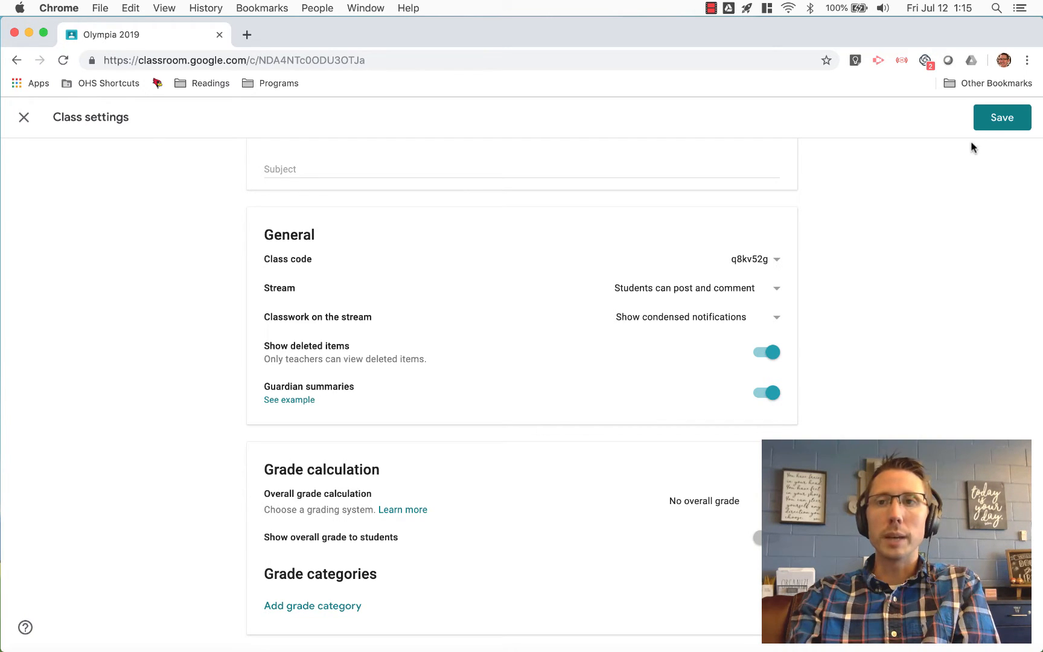
left_click(983, 130)
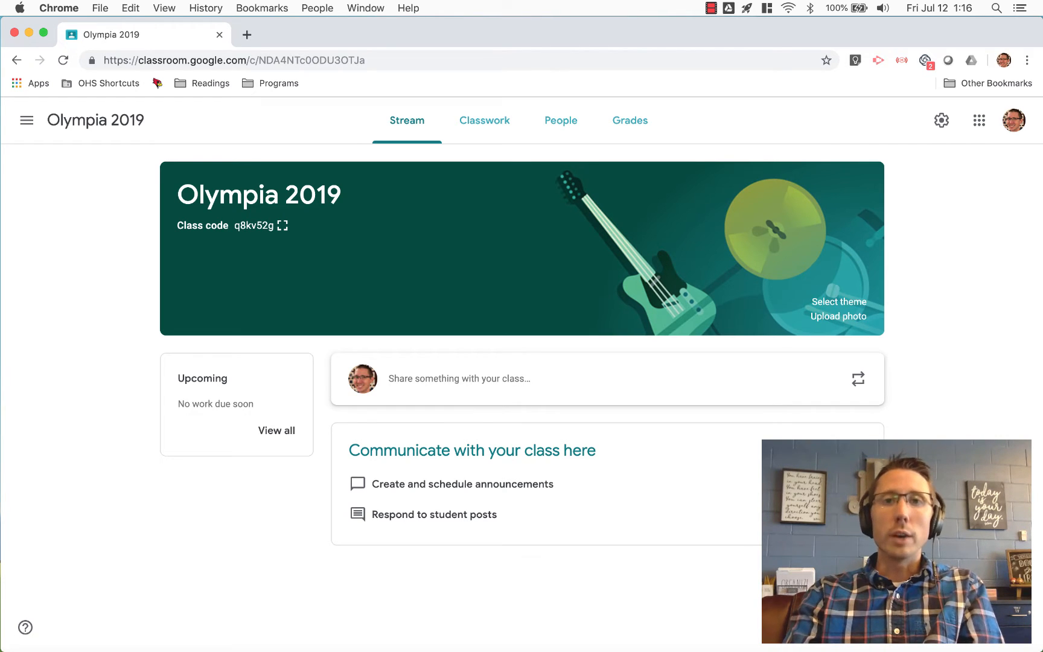
View the teachers and students on the Olympia 2019 People page and return to the Stream
left_click(563, 124)
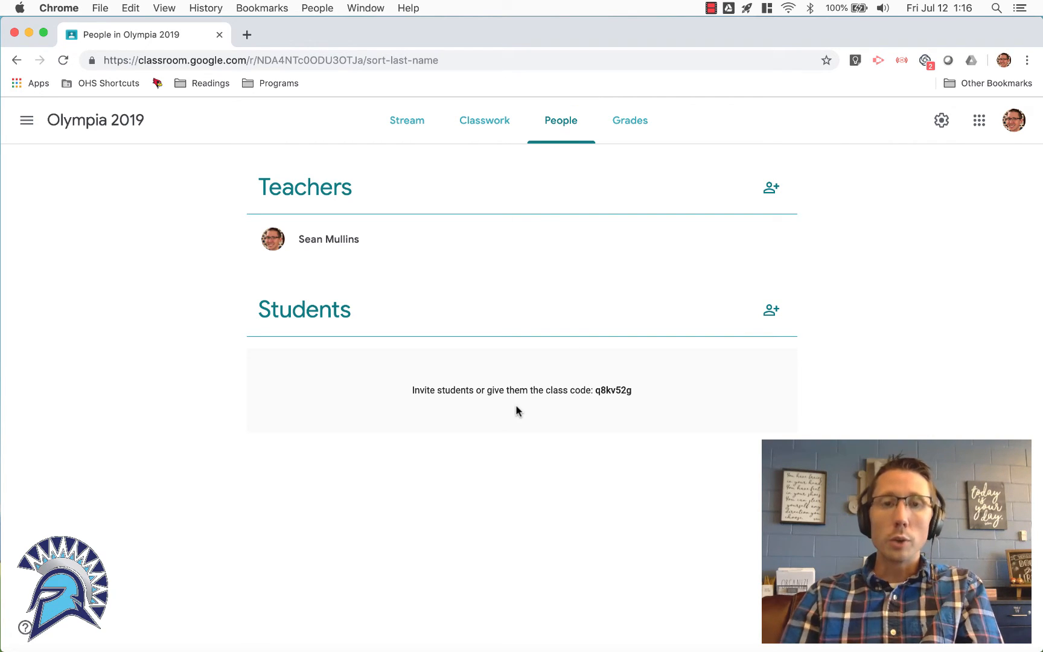
left_click(407, 124)
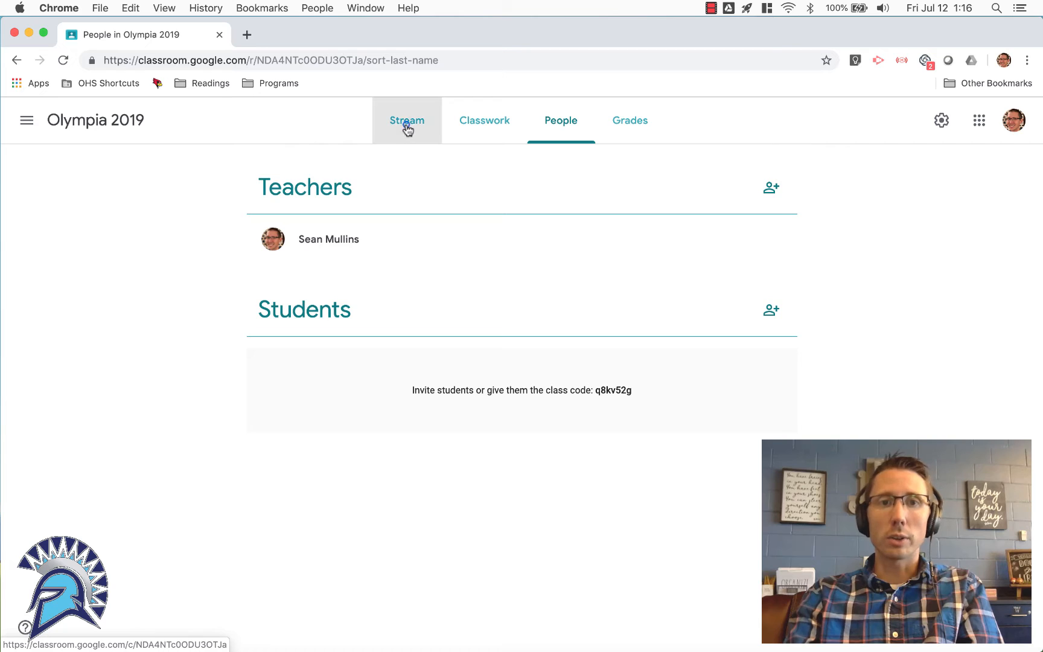